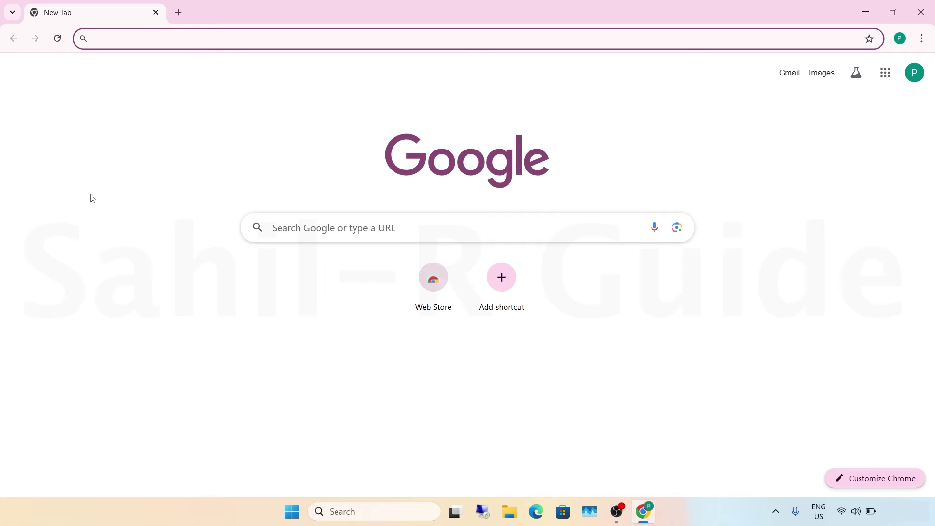
Search Google for "unidays", open the official UNiDAYS student discounts site and dismiss its cookie notice
{"action": "type", "text": "uni"}
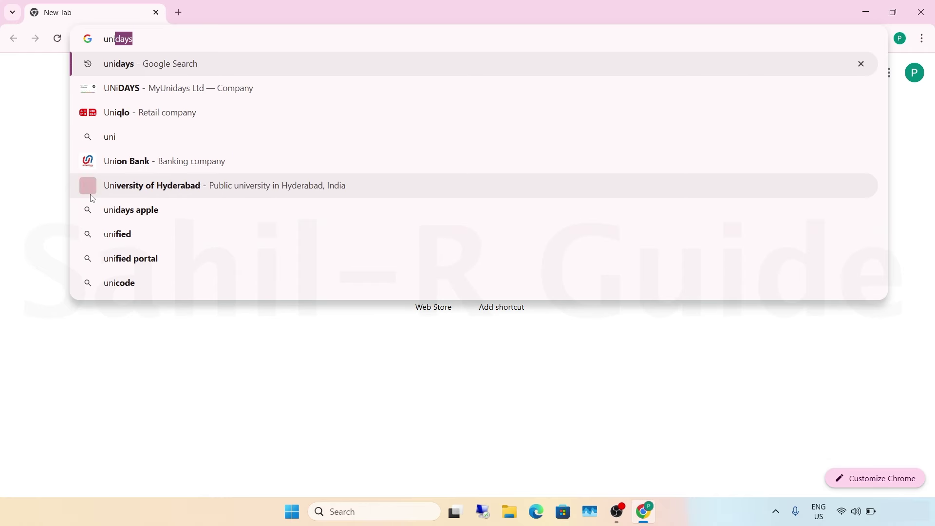
{"action": "left_click", "coordinate": [131, 70]}
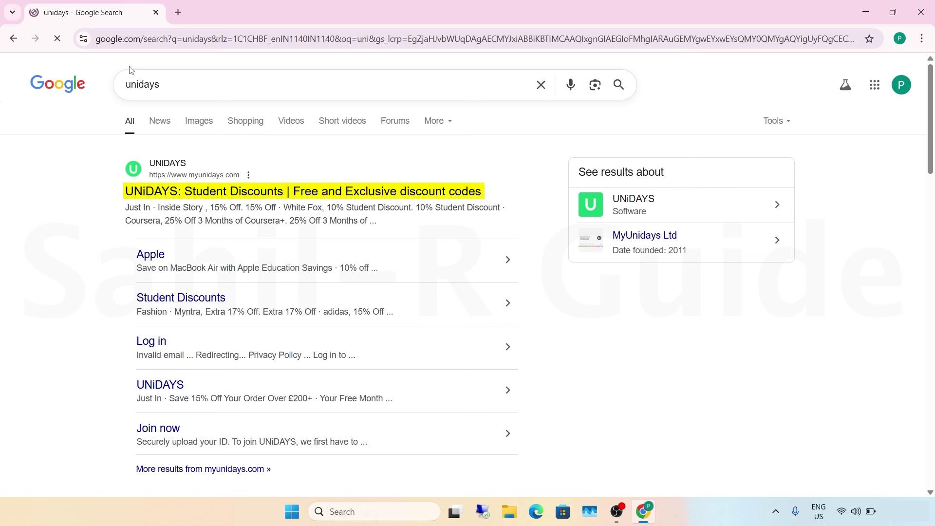
{"action": "left_click", "coordinate": [189, 190]}
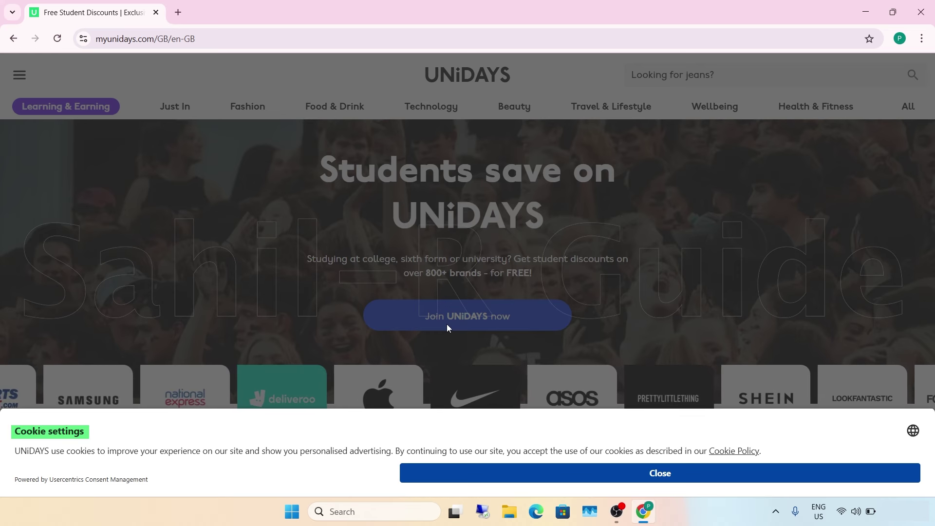
{"action": "left_click", "coordinate": [497, 472]}
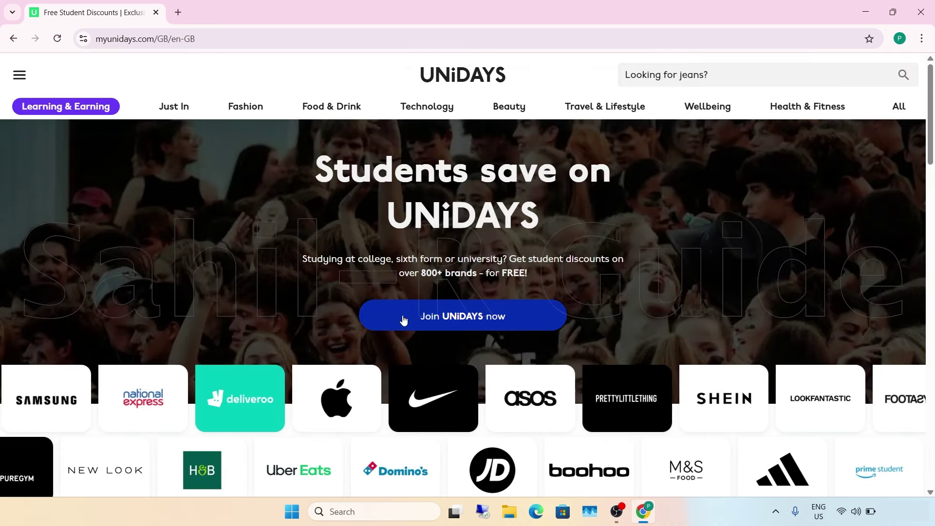
Start joining UNiDAYS with the personal email address copied from the signed-in Google account, and agree to the terms
{"action": "left_click", "coordinate": [506, 320]}
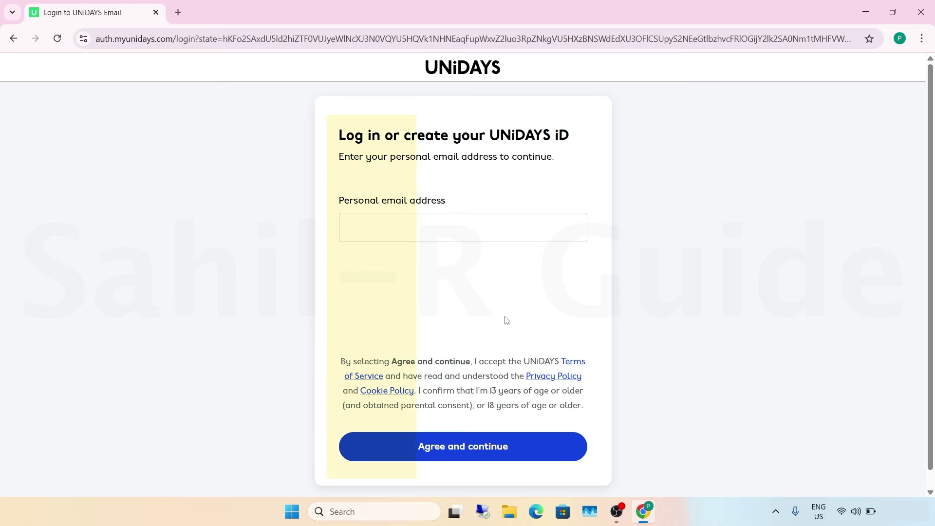
{"action": "left_click", "coordinate": [408, 238]}
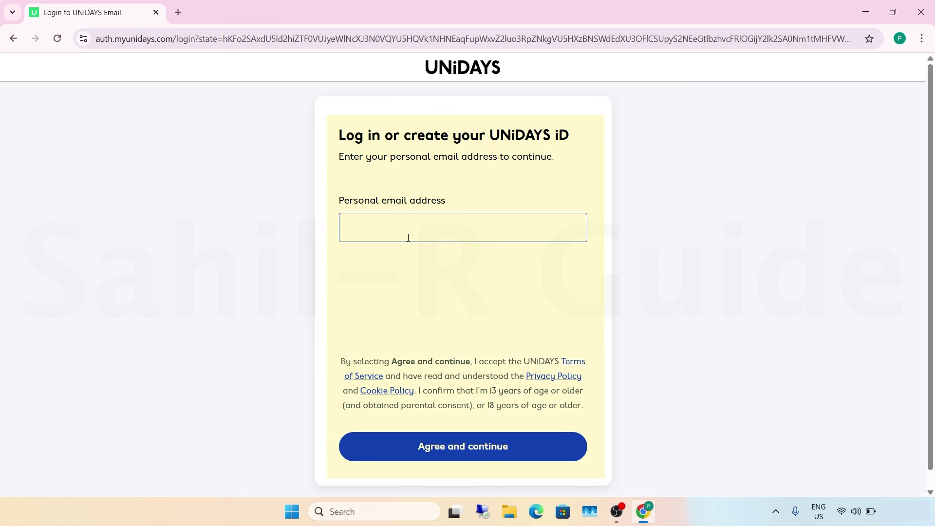
{"action": "left_click", "coordinate": [408, 238]}
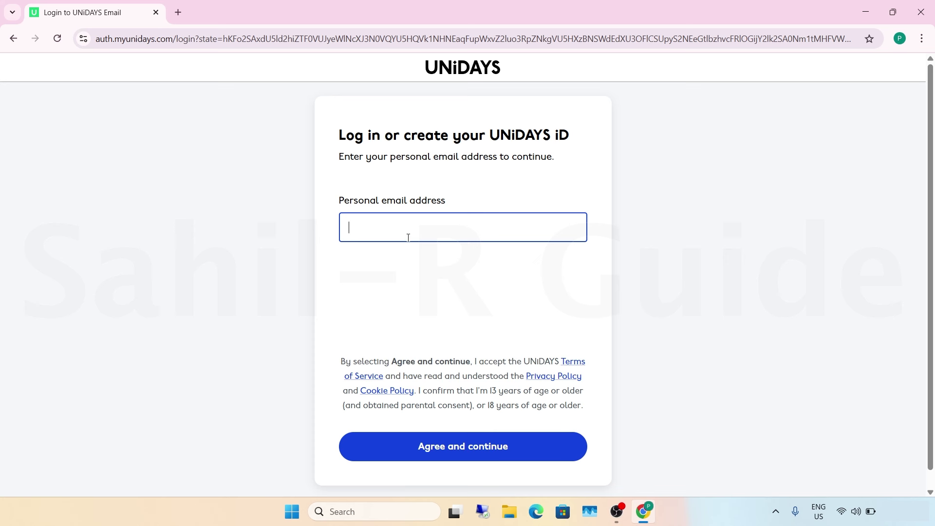
{"action": "left_click", "coordinate": [178, 13]}
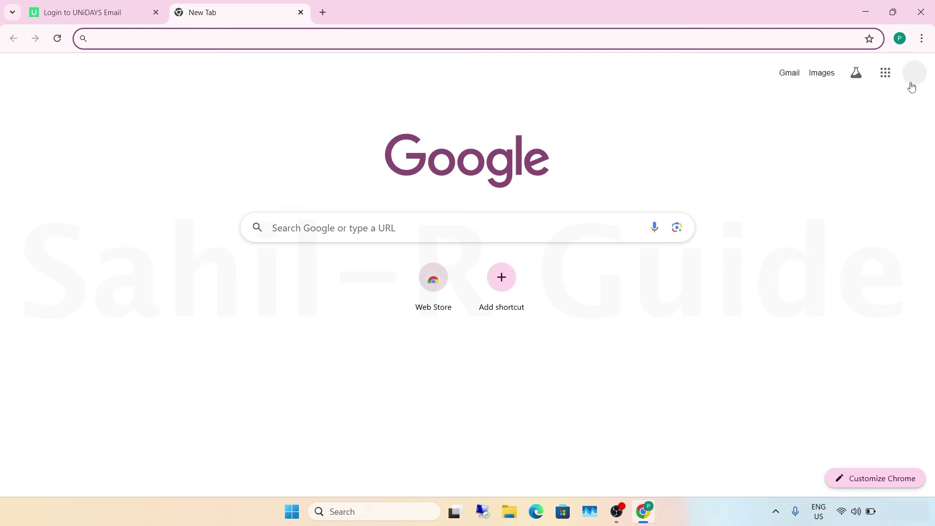
{"action": "left_click", "coordinate": [914, 74]}
{"action": "left_click_drag", "start_coordinate": [856, 112], "coordinate": [740, 110]}
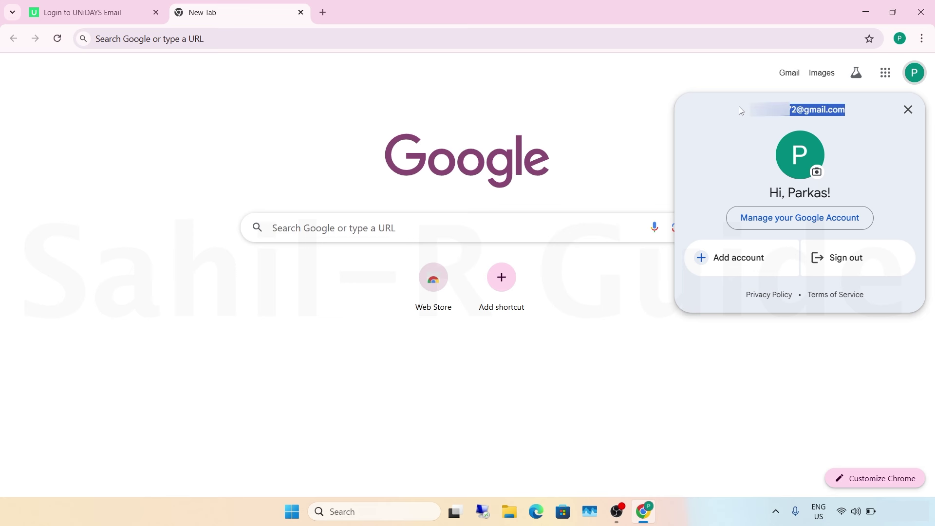
{"action": "key", "text": "ctrl+c"}
{"action": "left_click", "coordinate": [103, 12]}
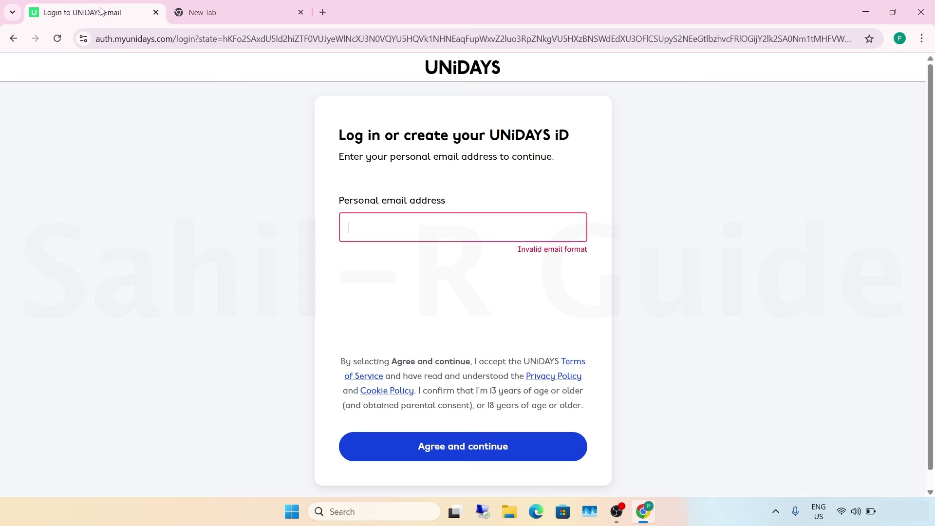
{"action": "key", "text": "ctrl+v"}
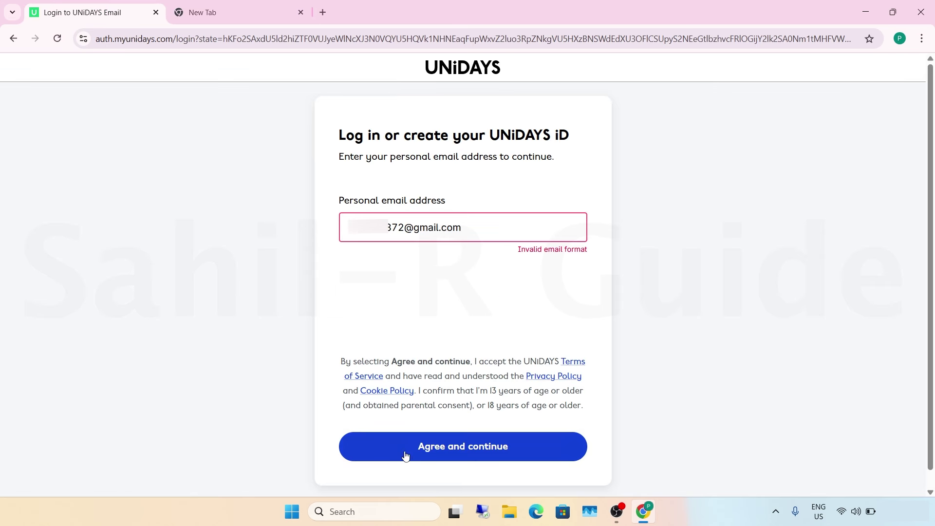
{"action": "left_click", "coordinate": [383, 448]}
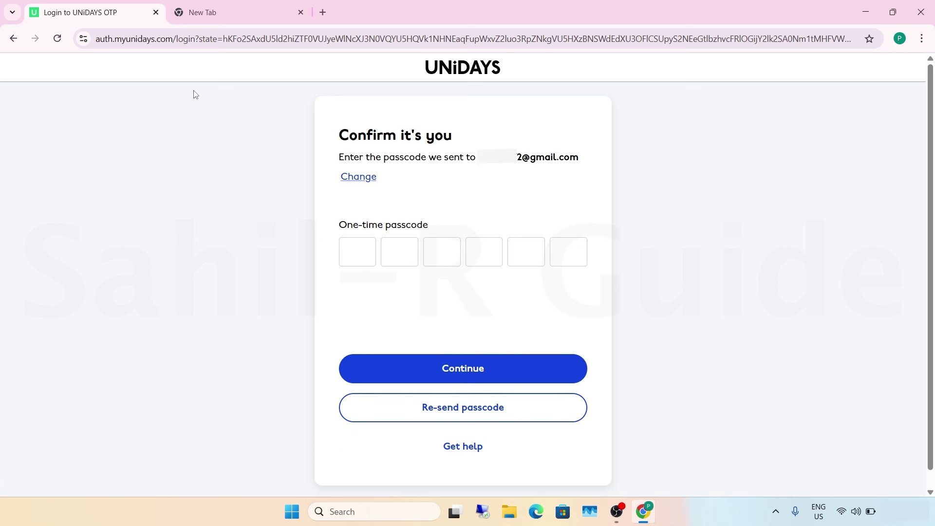
Copy the one-time passcode from the UNiDAYS email in Gmail and submit it on the identity confirmation page
{"action": "left_click", "coordinate": [220, 4]}
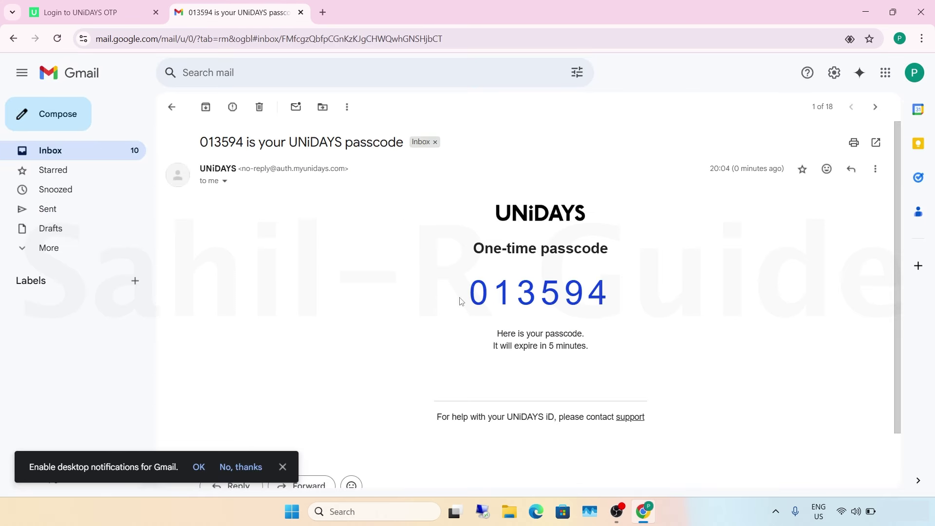
{"action": "left_click_drag", "start_coordinate": [467, 300], "coordinate": [609, 303]}
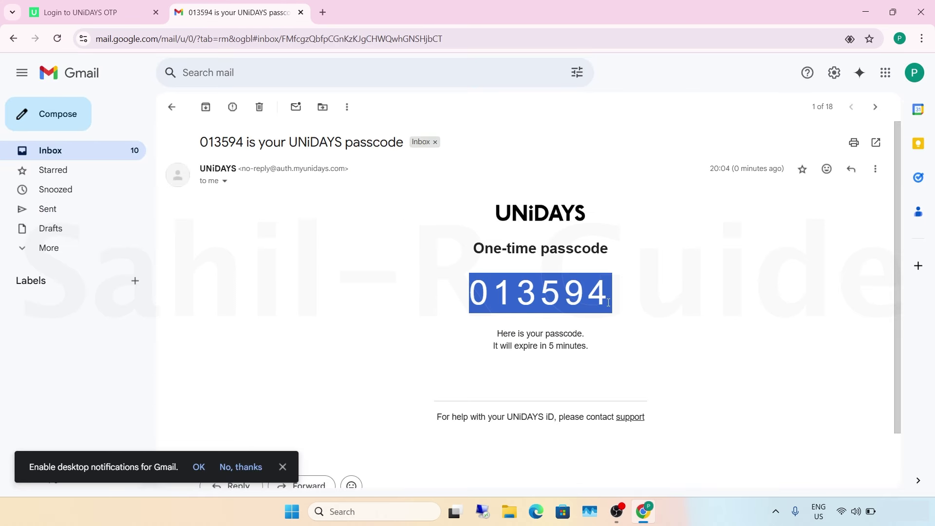
{"action": "left_click", "coordinate": [78, 12]}
{"action": "left_click", "coordinate": [353, 251]}
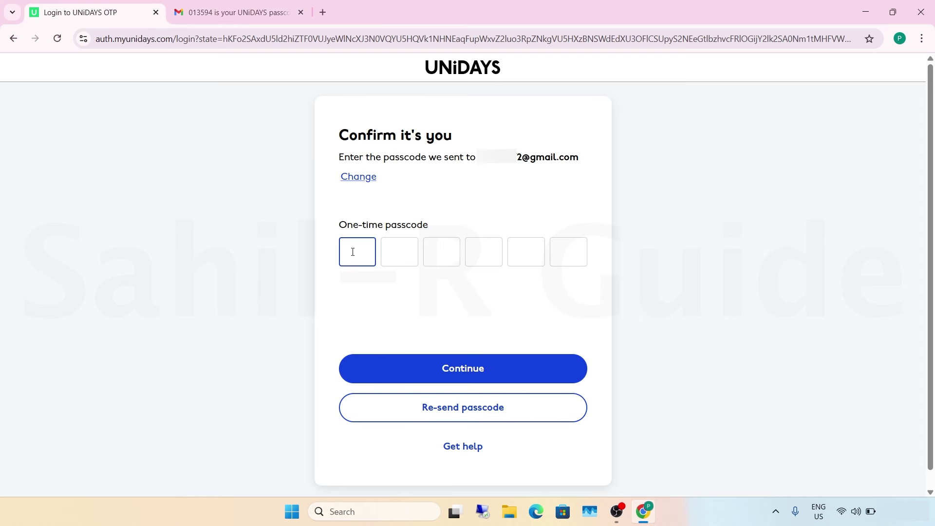
{"action": "key", "text": "ctrl+v"}
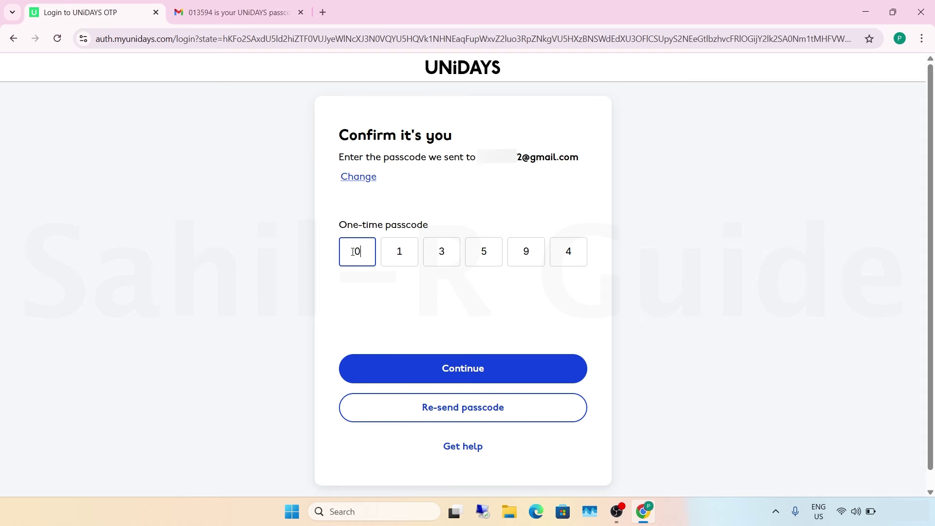
{"action": "left_click", "coordinate": [414, 368]}
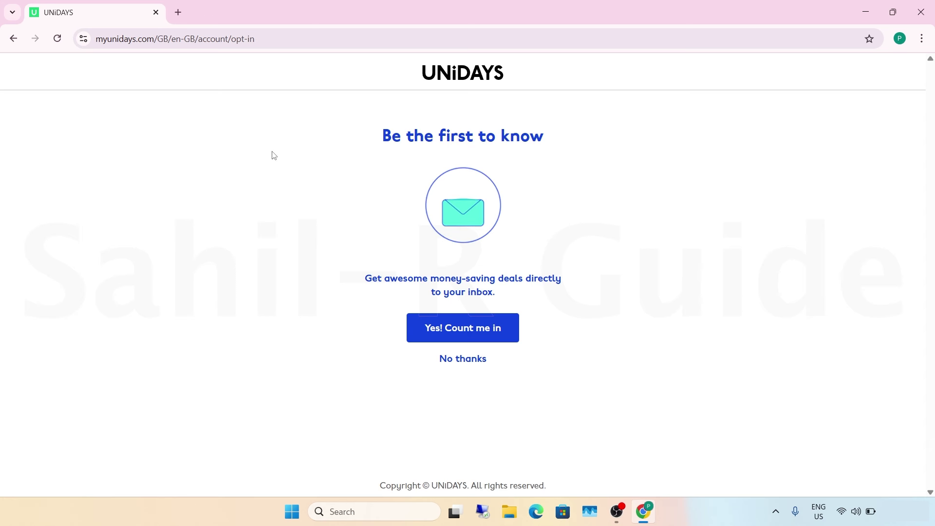
Decline the deal emails and submit the registration details: first name, last name, gender Male and date of birth
{"action": "left_click", "coordinate": [467, 360]}
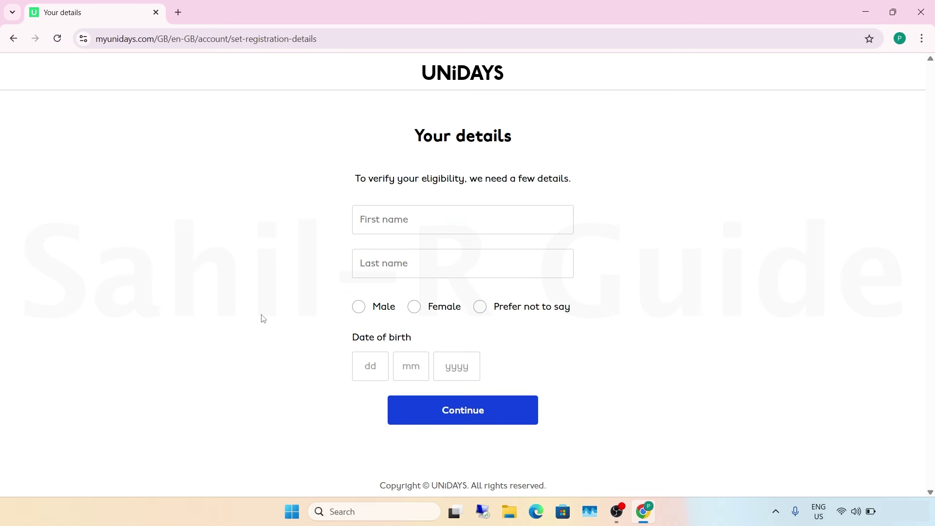
{"action": "left_click_drag", "start_coordinate": [319, 223], "coordinate": [434, 203]}
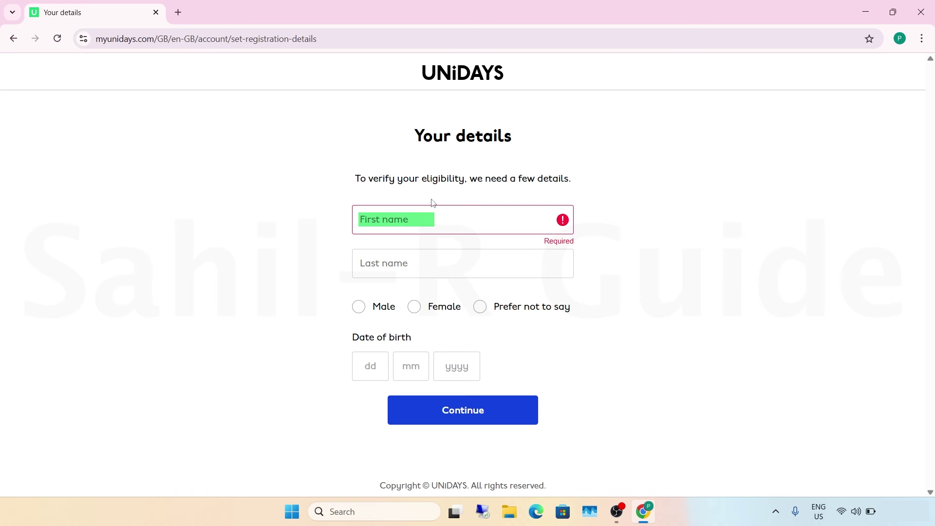
{"action": "left_click", "coordinate": [366, 263]}
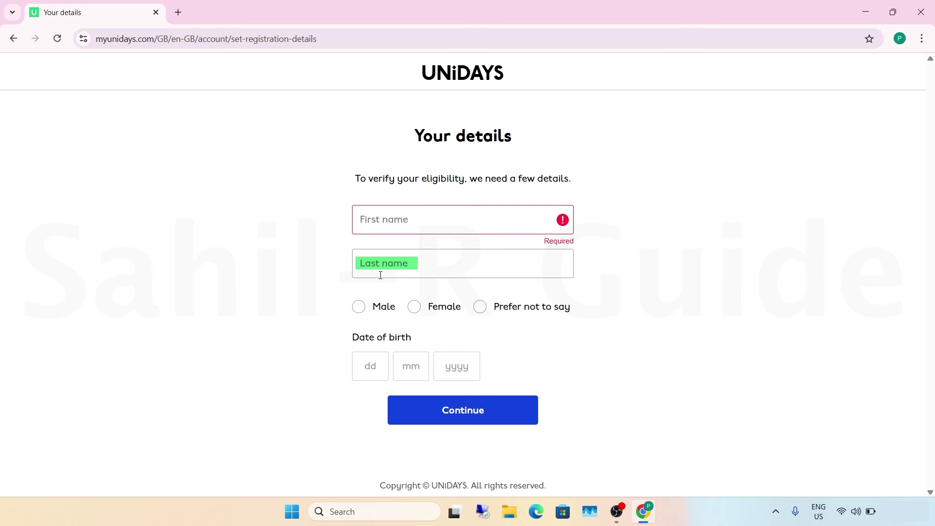
{"action": "left_click", "coordinate": [358, 308]}
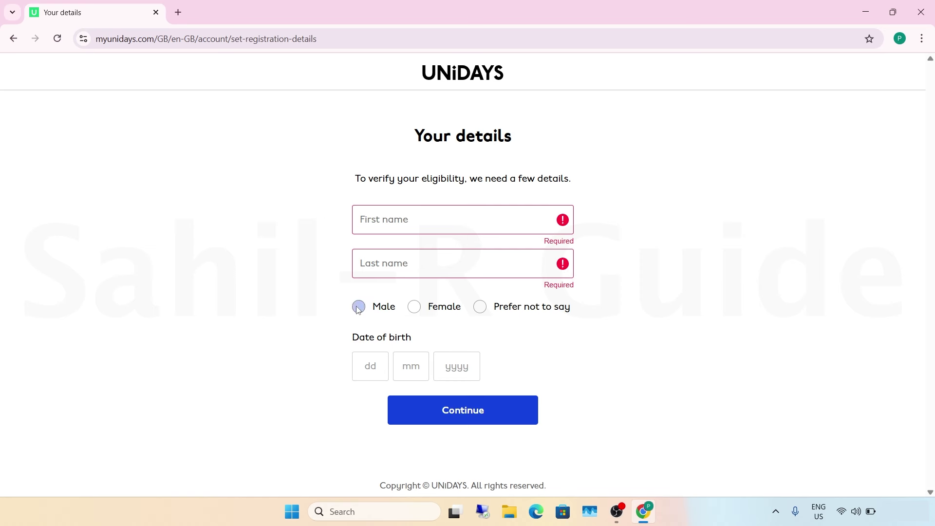
{"action": "left_click", "coordinate": [369, 367]}
{"action": "left_click", "coordinate": [441, 411]}
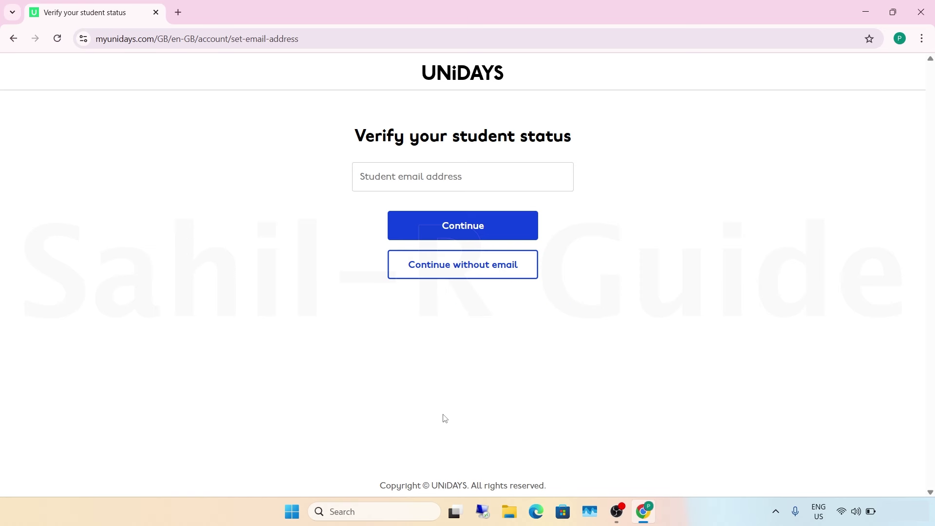
Continue student verification without a student email and change the study region to India
{"action": "left_click", "coordinate": [382, 177]}
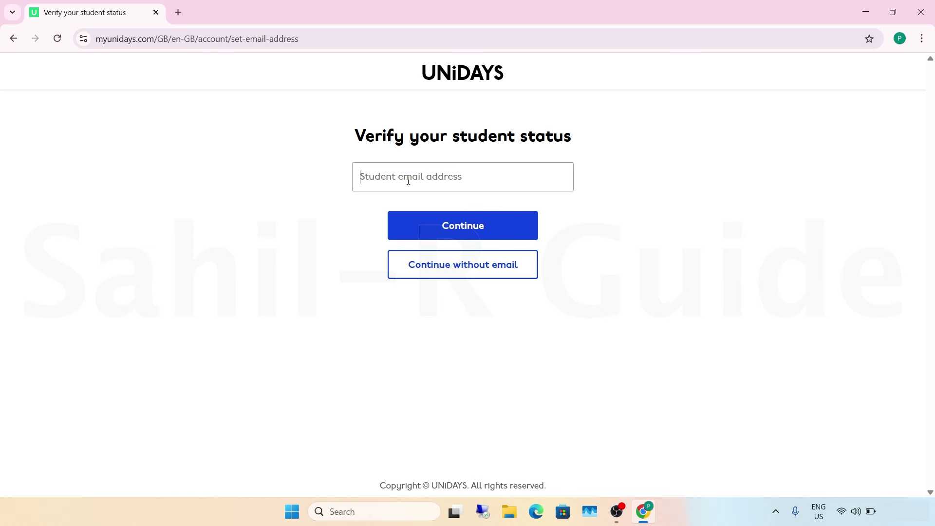
{"action": "left_click", "coordinate": [401, 264]}
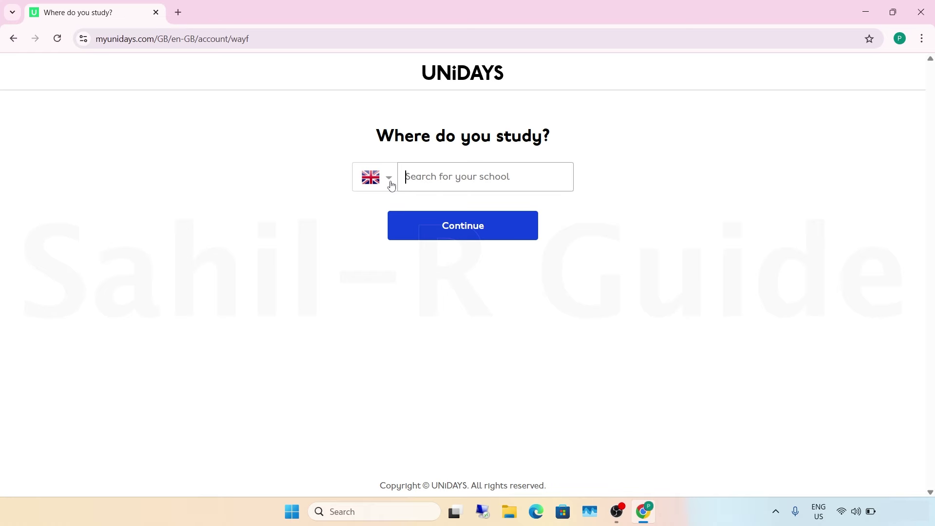
{"action": "left_click", "coordinate": [390, 179]}
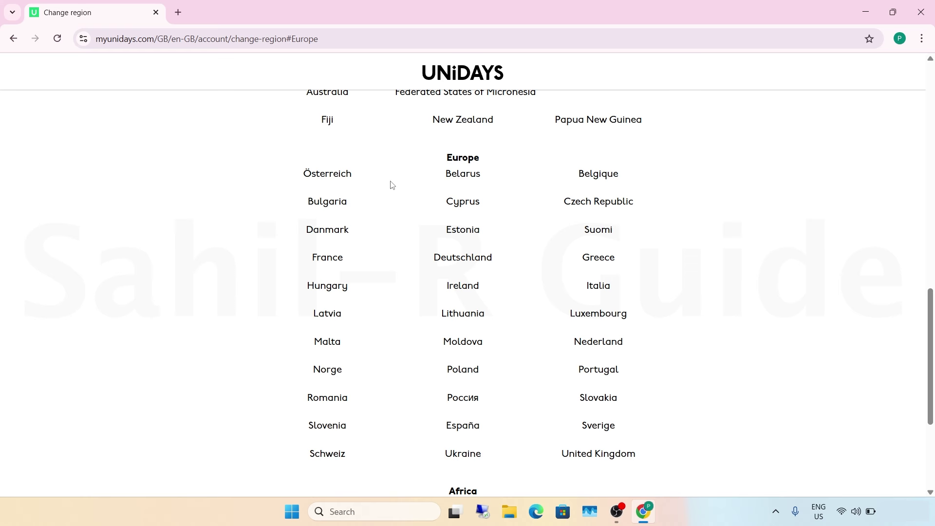
{"action": "scroll", "coordinate": [390, 184], "scroll_direction": "up", "scroll_amount": 8}
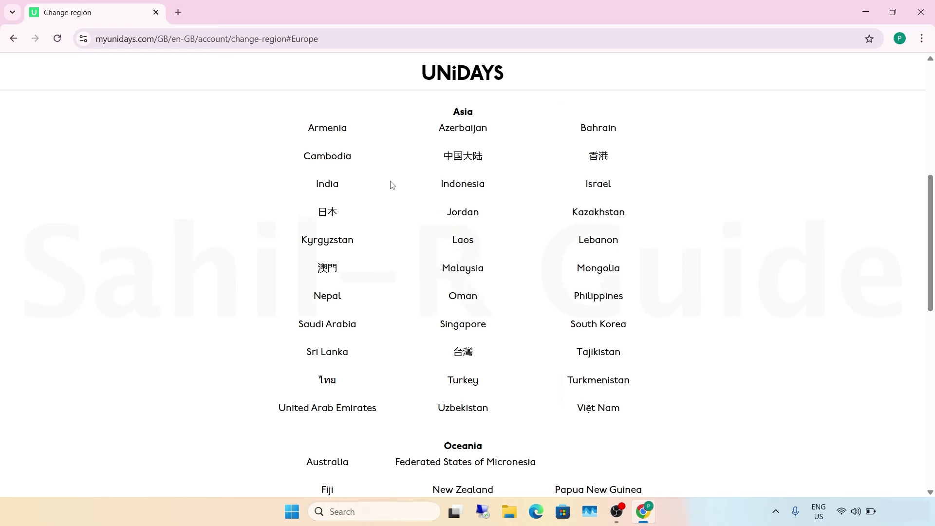
{"action": "scroll", "coordinate": [392, 184], "scroll_direction": "up", "scroll_amount": 1}
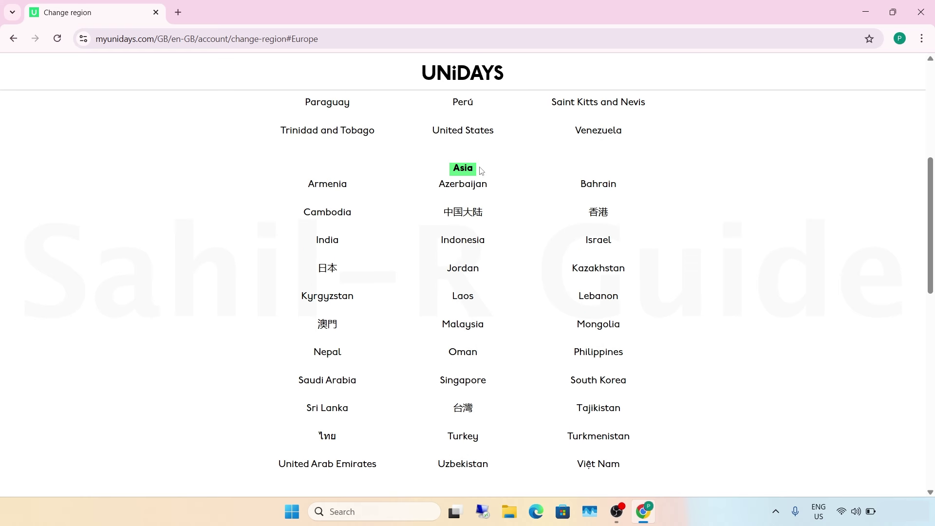
{"action": "scroll", "coordinate": [482, 168], "scroll_direction": "down", "scroll_amount": 1}
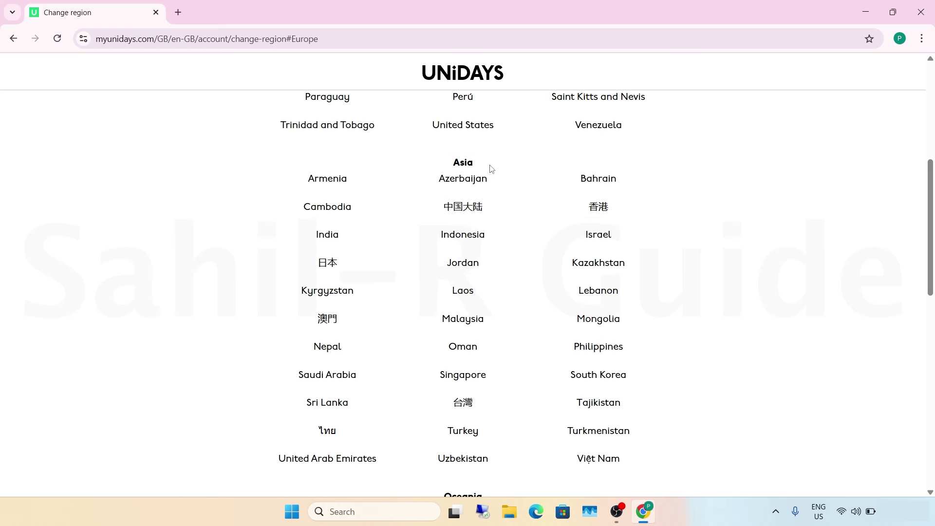
{"action": "left_click", "coordinate": [327, 236]}
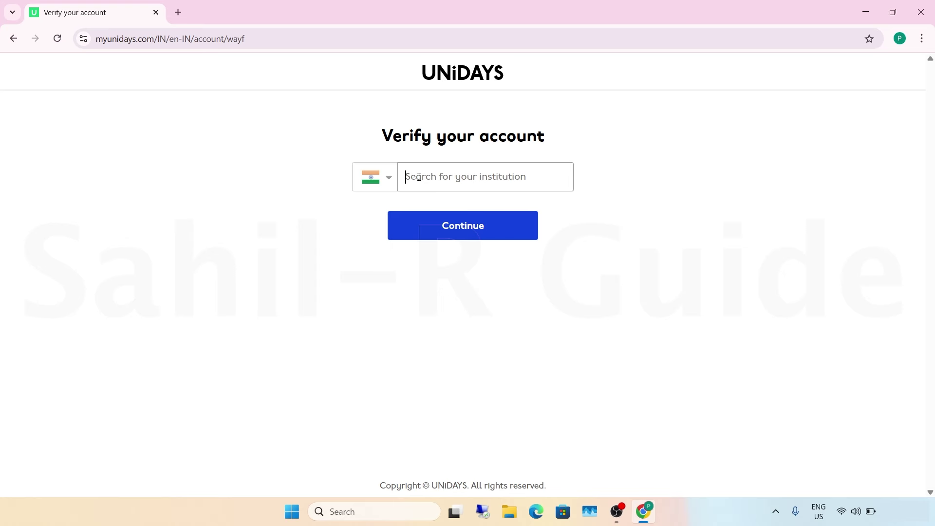
{"action": "type", "text": "col"}
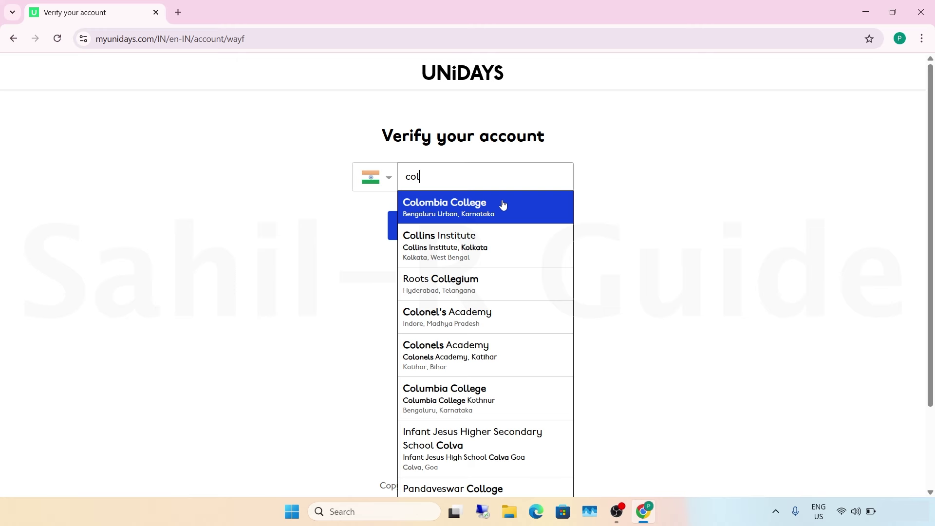
{"action": "scroll", "coordinate": [475, 352], "scroll_direction": "down", "scroll_amount": 2}
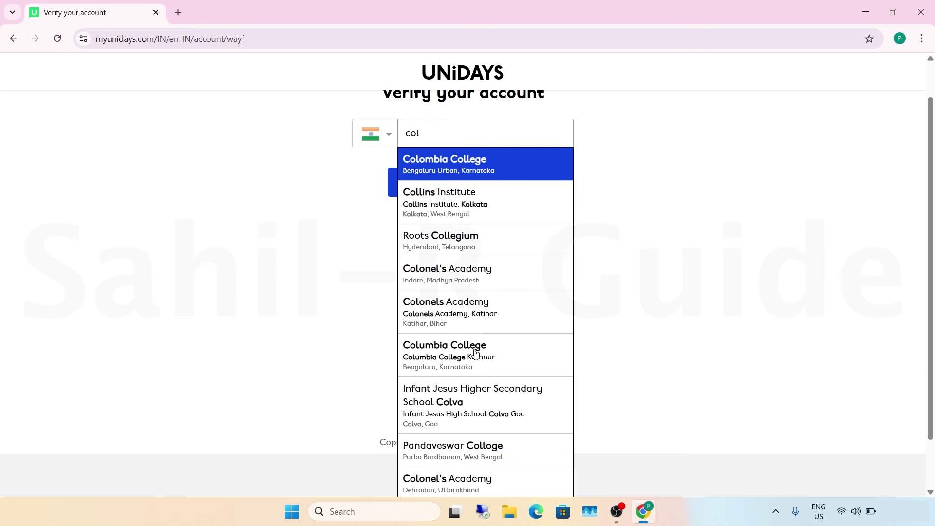
{"action": "scroll", "coordinate": [475, 353], "scroll_direction": "up", "scroll_amount": 2}
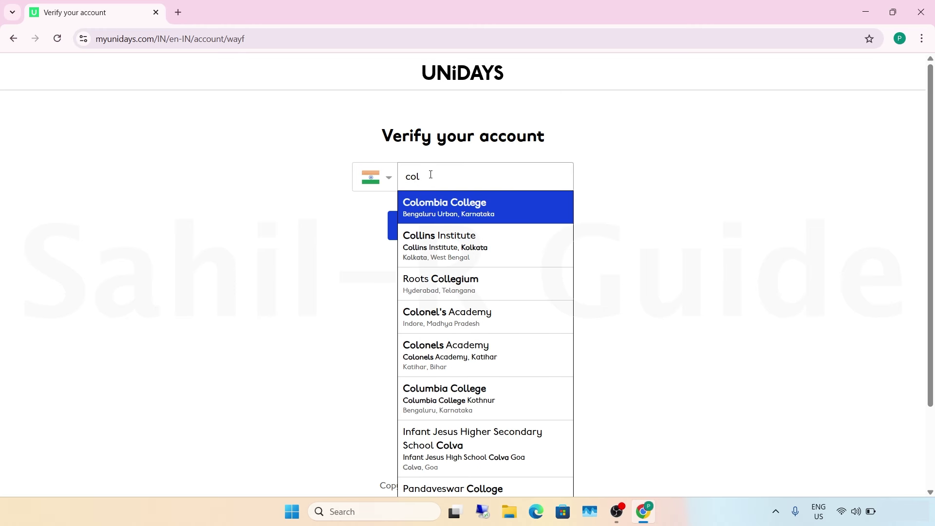
{"action": "key", "text": "BackSpace"}
{"action": "key", "text": "BackSpace"}
{"action": "key", "text": "BackSpace"}
Submit the chosen institution and pick the alternative verification method for students without a student email
{"action": "left_click", "coordinate": [436, 235]}
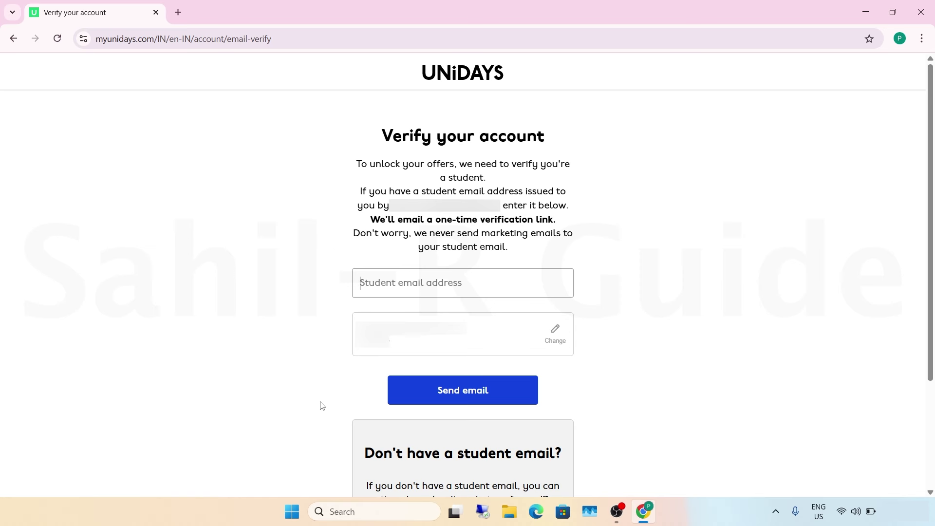
{"action": "scroll", "coordinate": [322, 406], "scroll_direction": "down", "scroll_amount": 3}
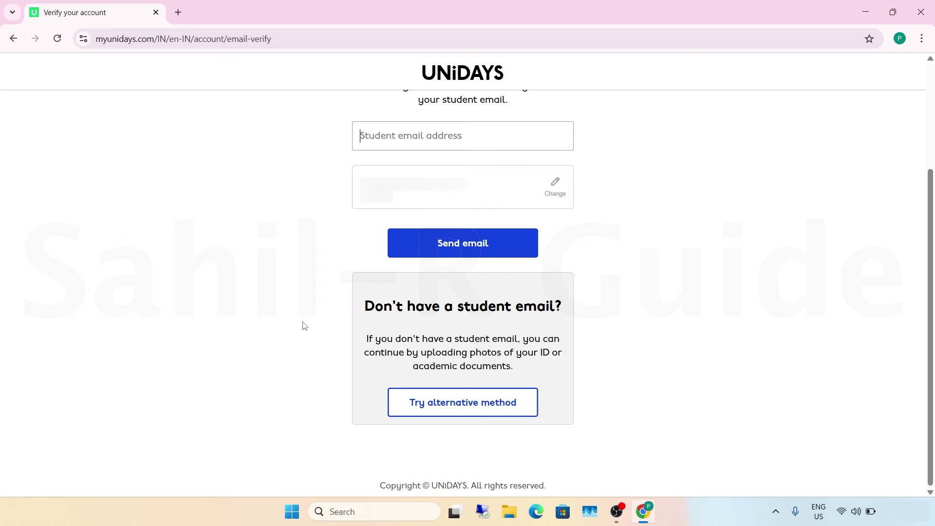
{"action": "left_click", "coordinate": [425, 405]}
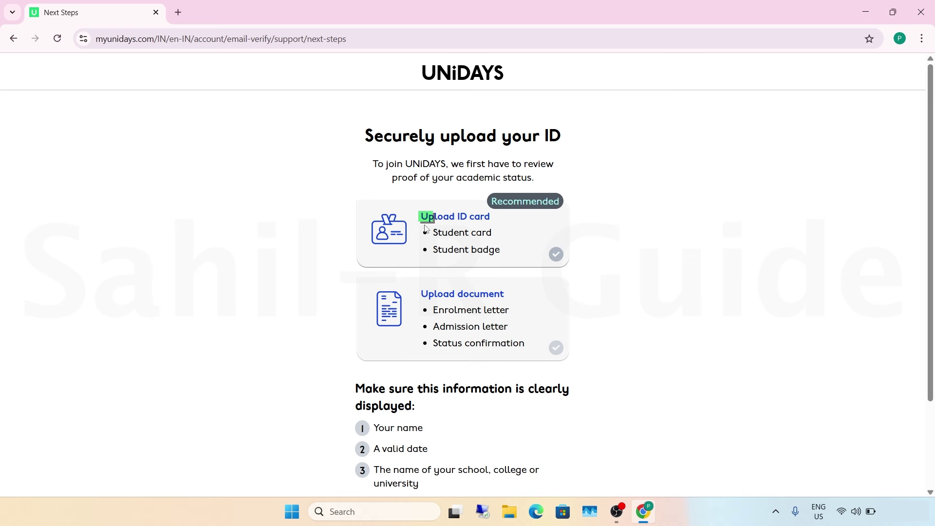
Choose the ID card upload option as proof of academic status and continue to the card upload page
{"action": "left_click", "coordinate": [475, 237]}
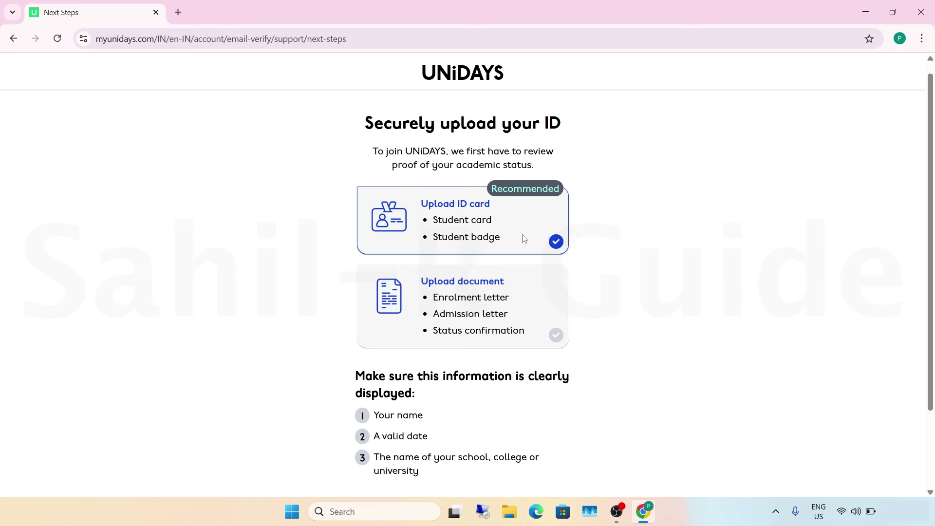
{"action": "scroll", "coordinate": [523, 237], "scroll_direction": "down", "scroll_amount": 3}
{"action": "left_click", "coordinate": [407, 418]}
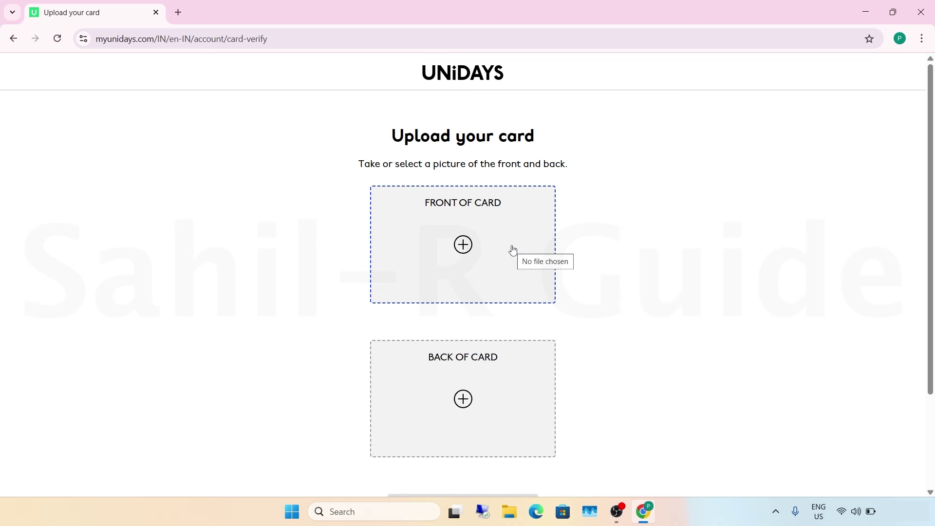
Upload pictures of the front and back of the student card and submit them for review
{"action": "left_click", "coordinate": [462, 247]}
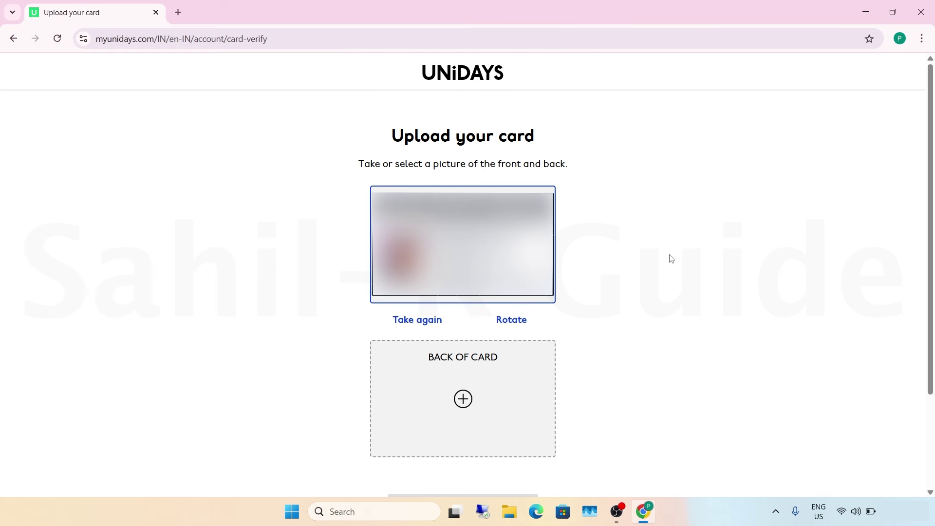
{"action": "left_click", "coordinate": [464, 400]}
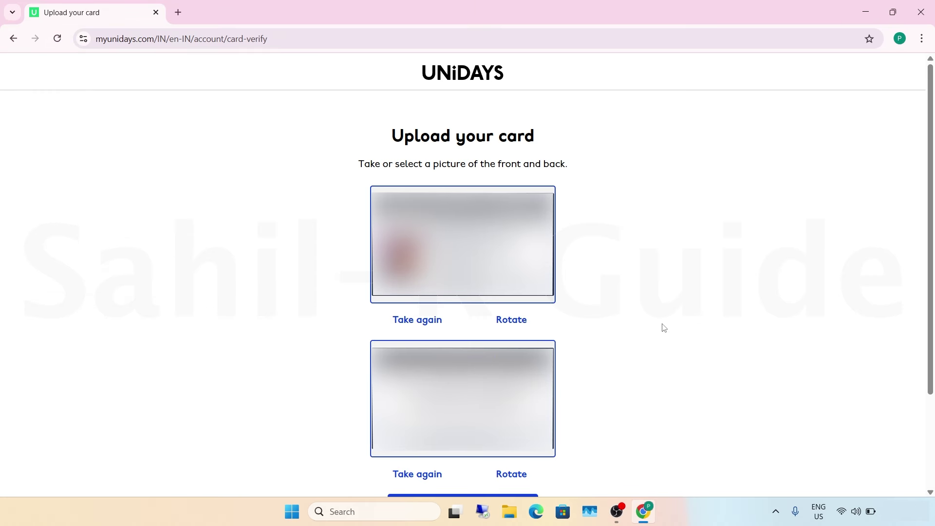
{"action": "scroll", "coordinate": [663, 326], "scroll_direction": "down", "scroll_amount": 1}
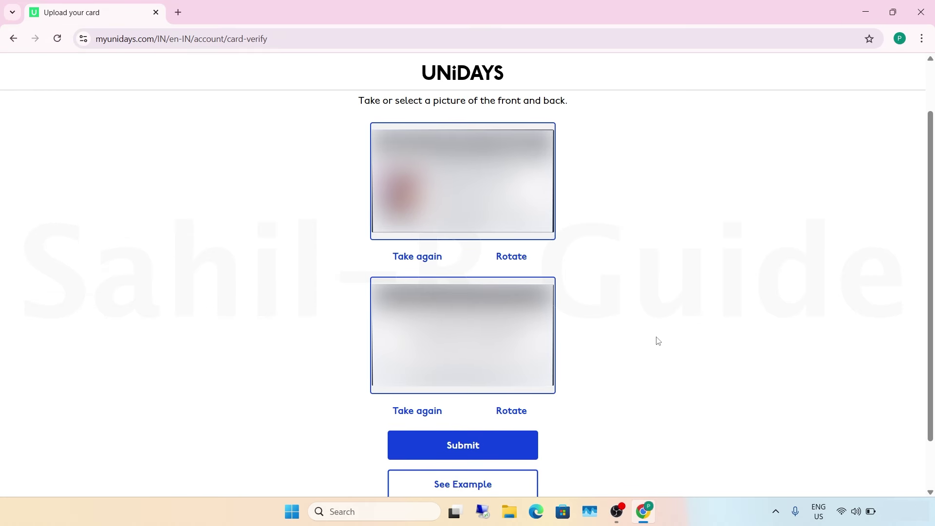
{"action": "left_click", "coordinate": [505, 445]}
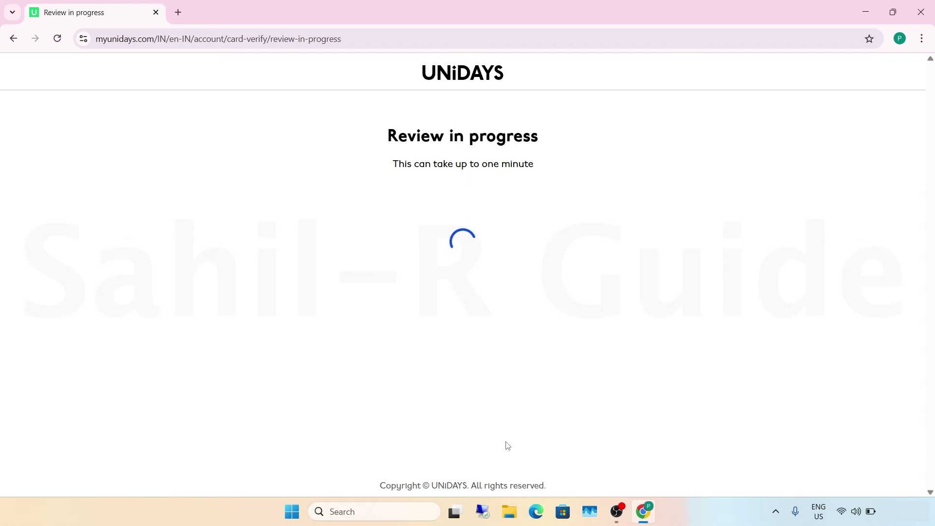